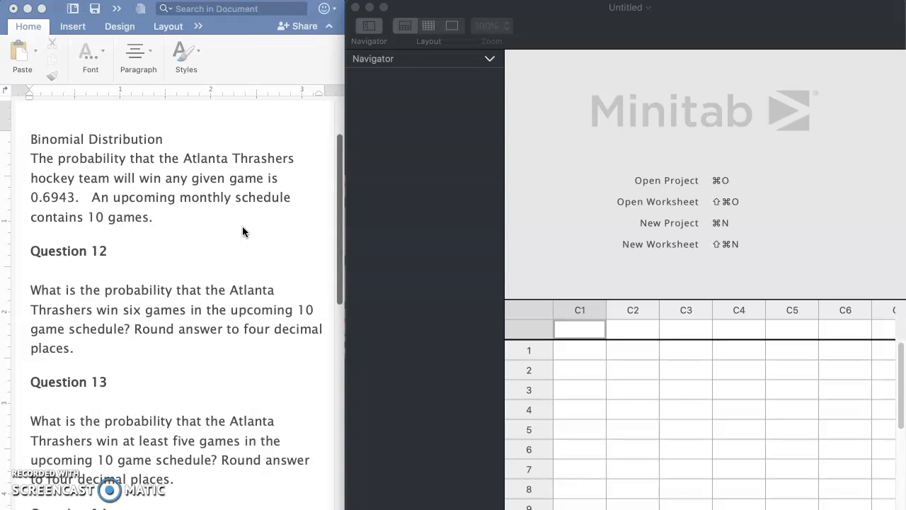
scroll(242, 227, down, 1)
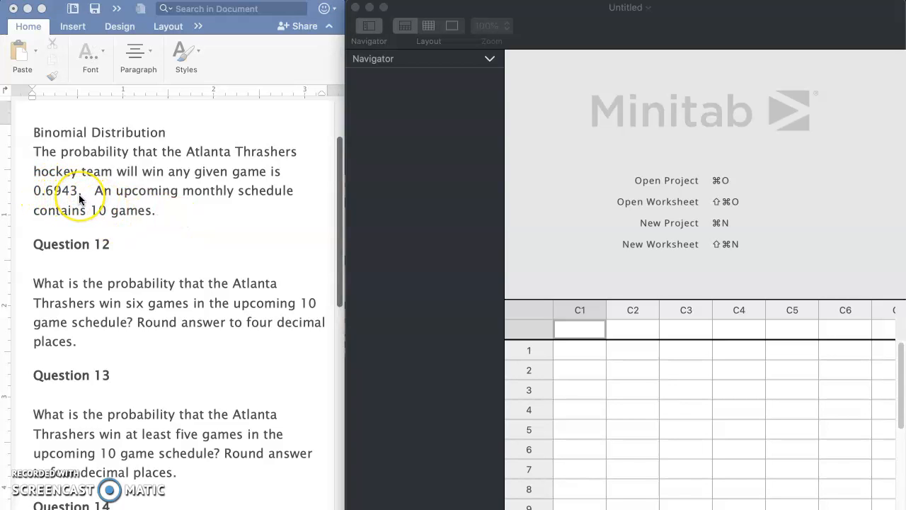
scroll(79, 199, down, 1)
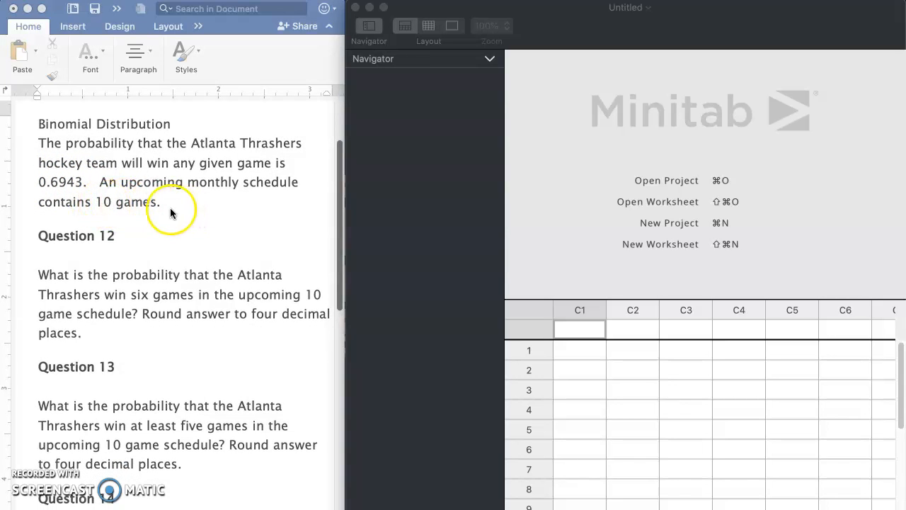
scroll(181, 221, down, 1)
scroll(180, 222, right, 2)
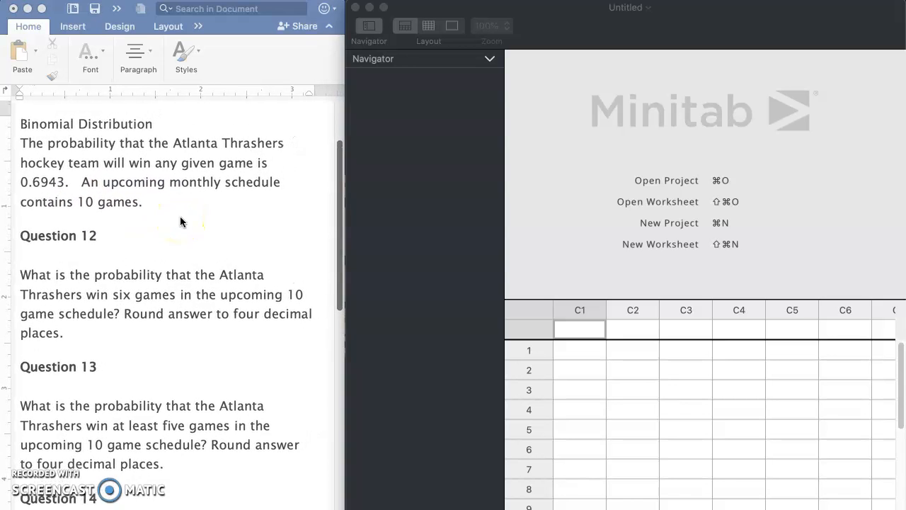
scroll(180, 222, down, 1)
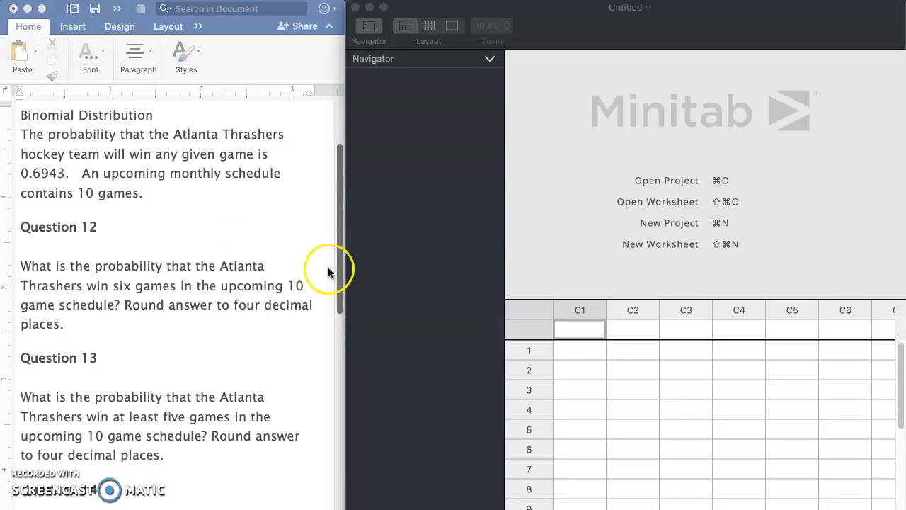
- Name worksheet column C1 "win game" in Minitab
click(585, 331)
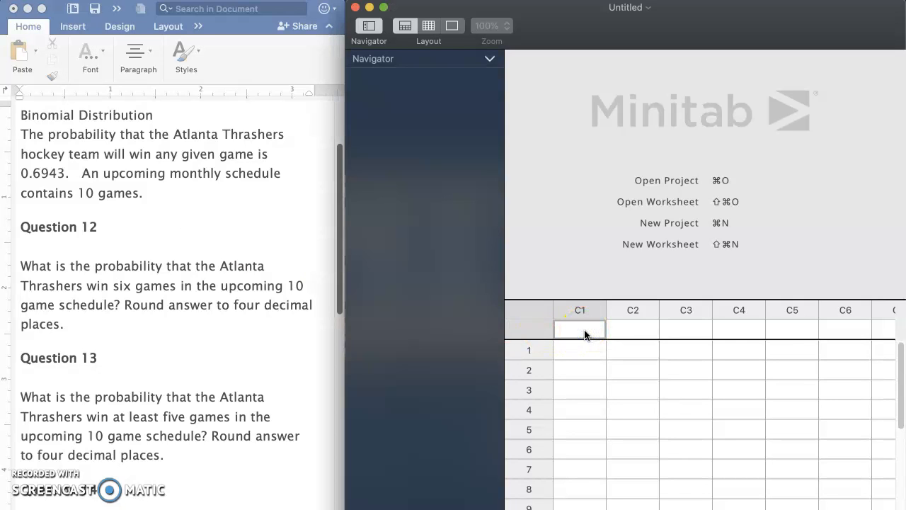
click(905, 140)
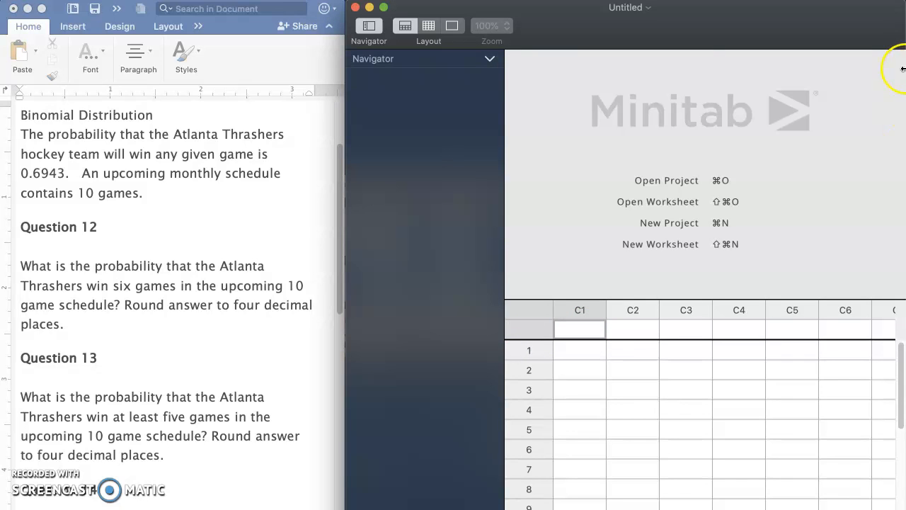
click(582, 348)
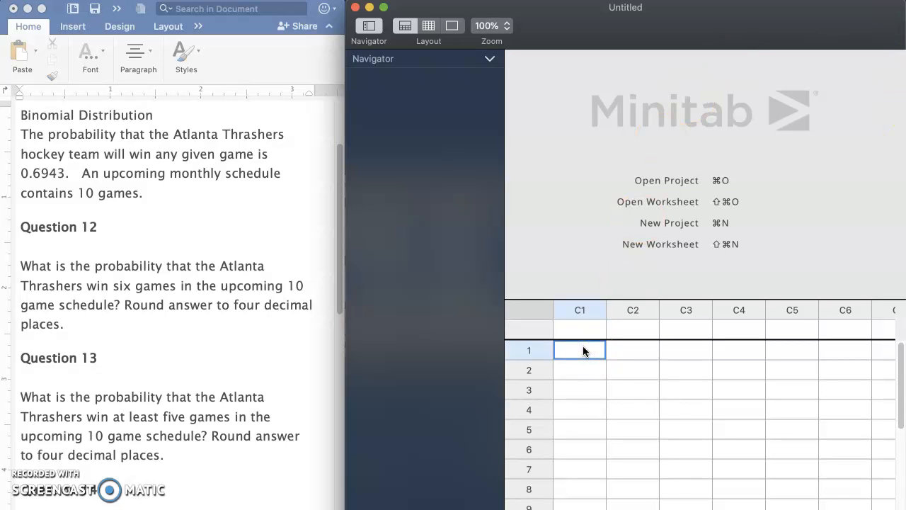
key(Up)
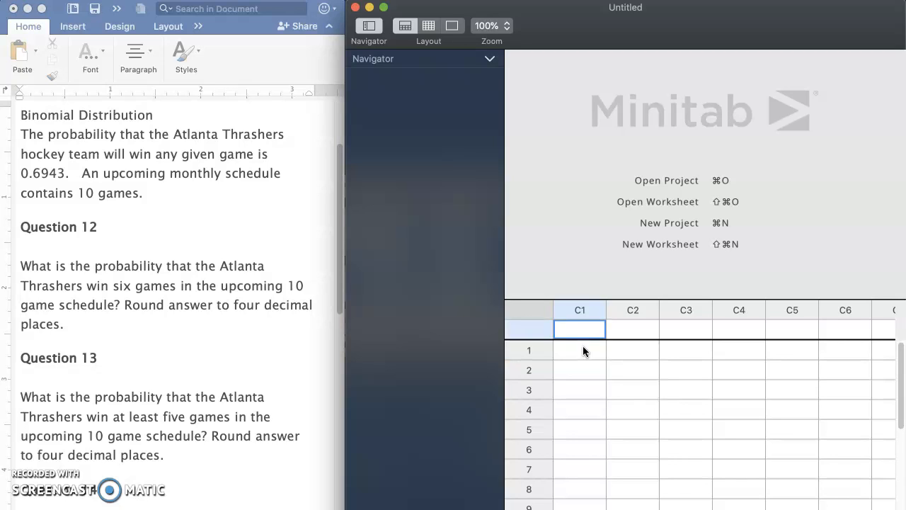
text(c)
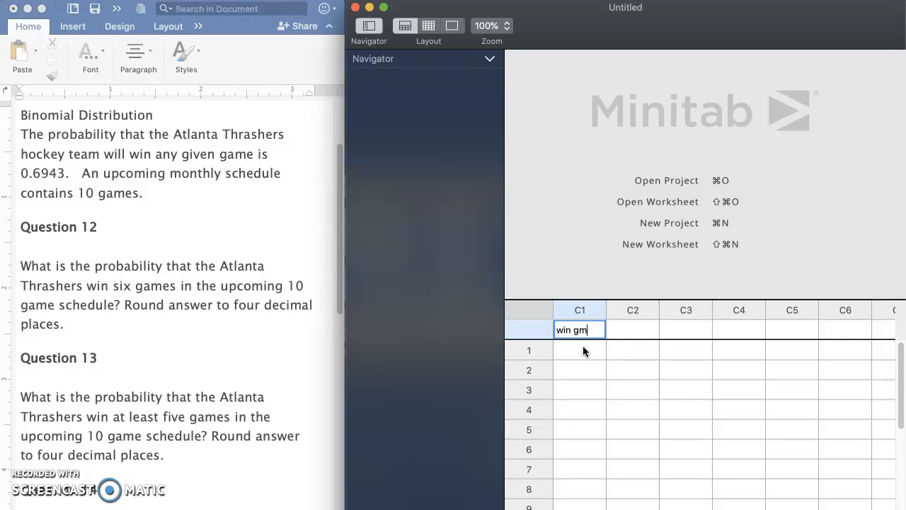
- Enter the whole numbers 0 through 10 down rows 1 to 11 of the win game column
click(578, 351)
text(0)
key(Return)
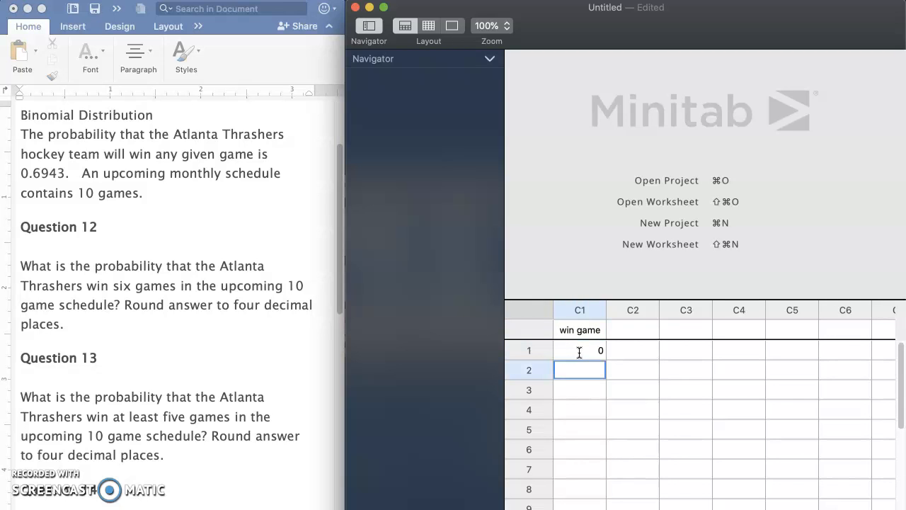
text(1)
key(Return)
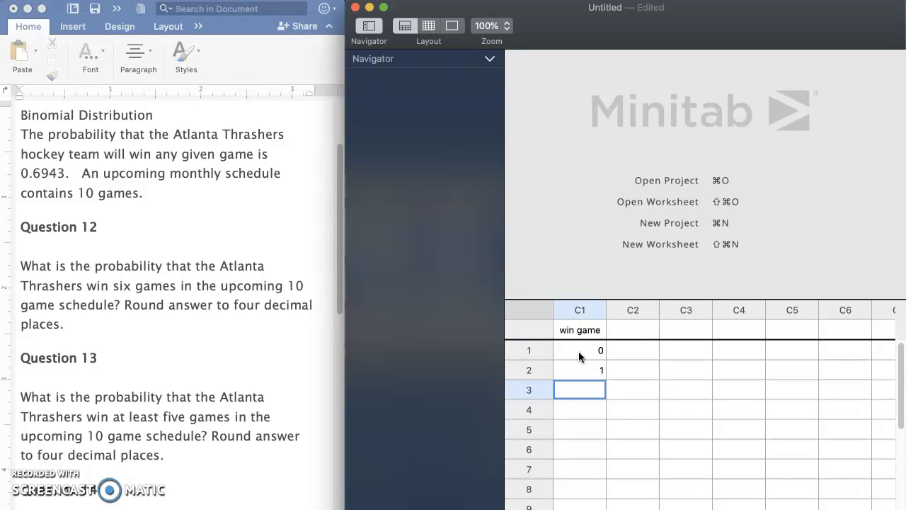
text(2)
key(Return)
text(3)
key(Return)
text(4)
key(Return)
text(5)
key(Return)
text(6)
key(Return)
text(7)
key(Return)
text(8)
key(Return)
text(9)
key(Return)
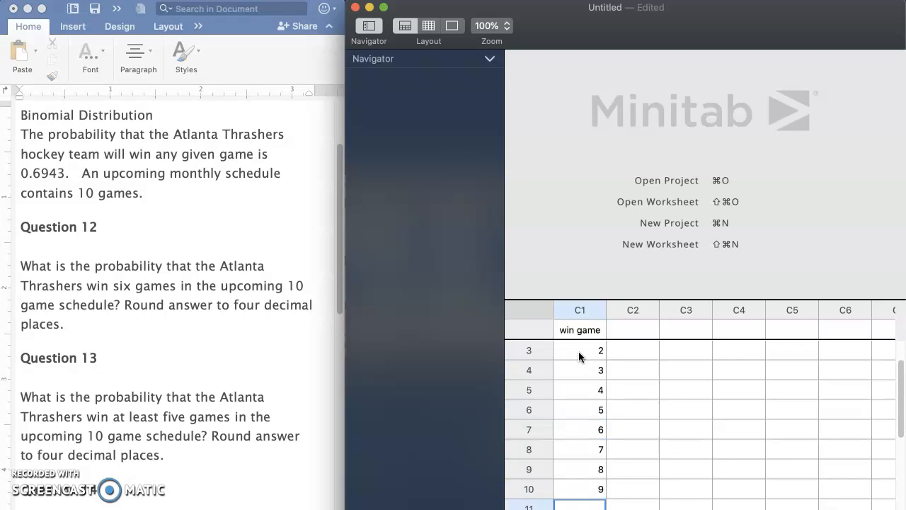
text(10)
key(Return)
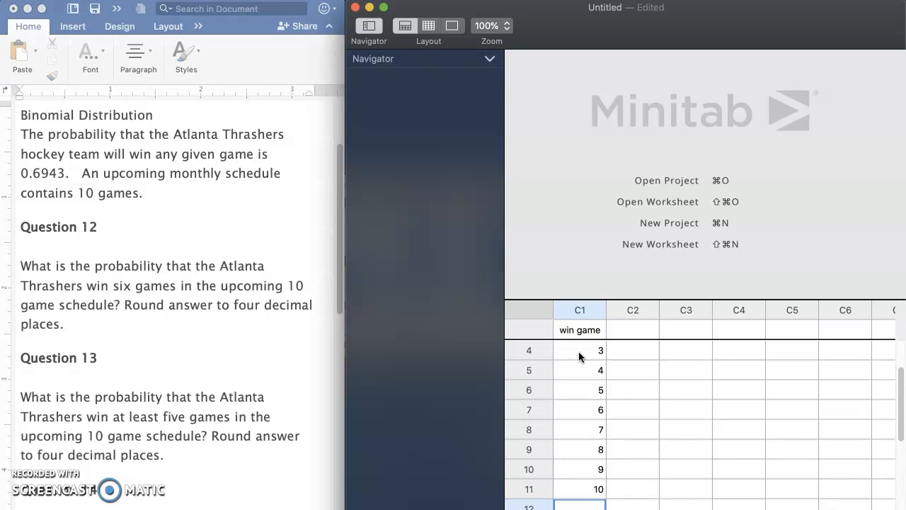
key(Up)
key(Up)
key(Up)
key(Up)
key(Up)
key(Up)
key(Up)
key(Up)
key(Up)
key(Up)
key(Up)
key(Up)
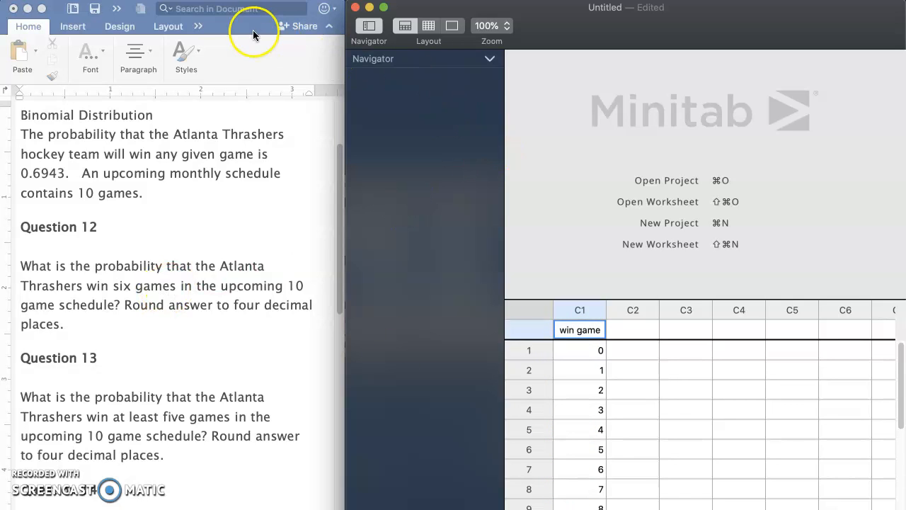
- Start a Probability Density calculation that takes a column of values as input, using the 'win game' column
click(225, 0)
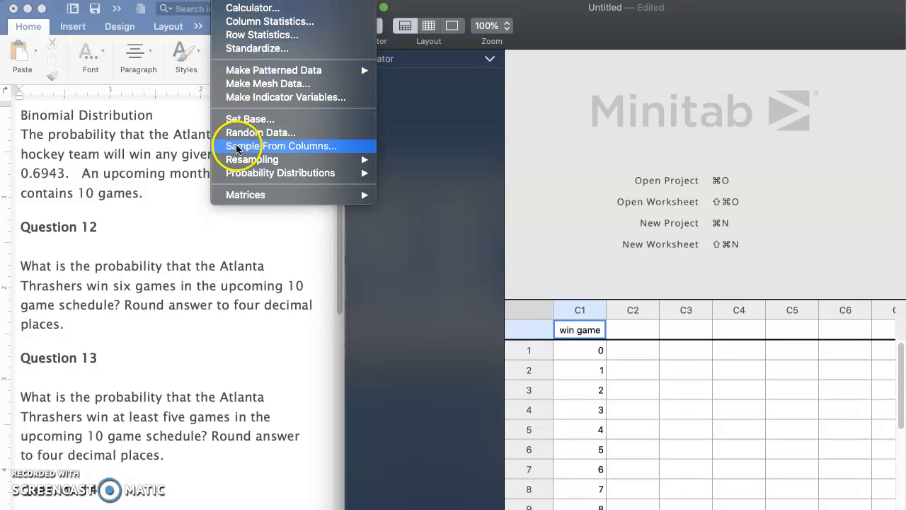
mouse_move(238, 172)
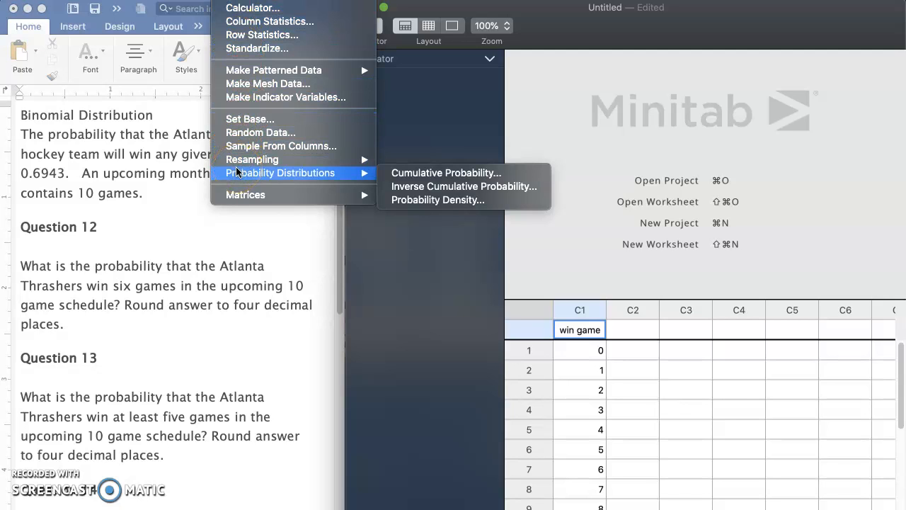
click(417, 201)
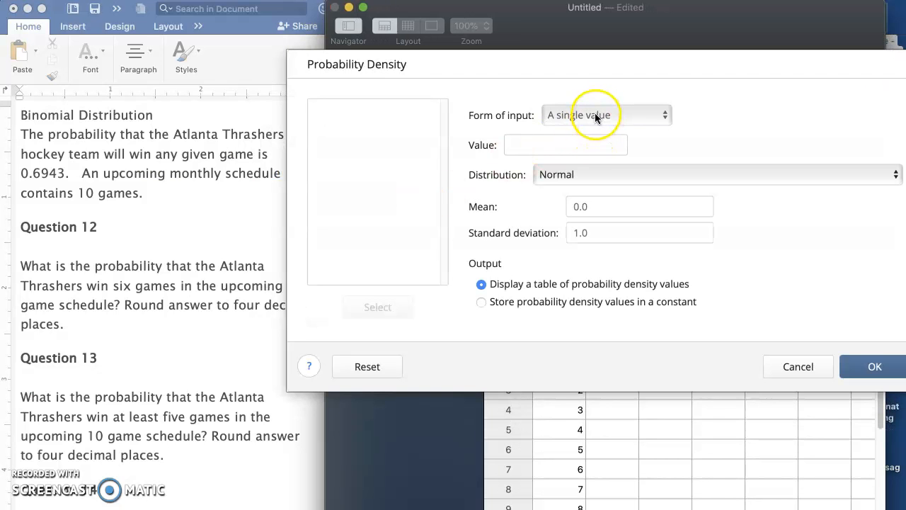
click(595, 116)
click(593, 128)
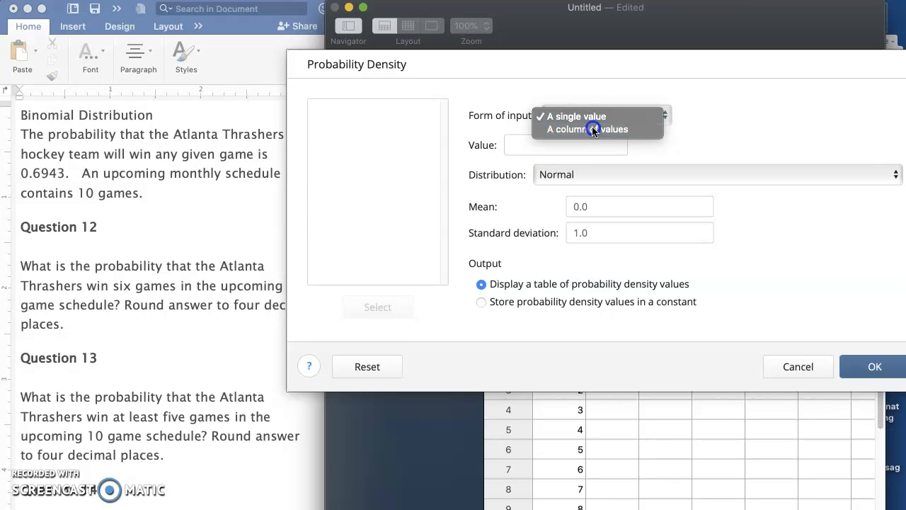
click(582, 143)
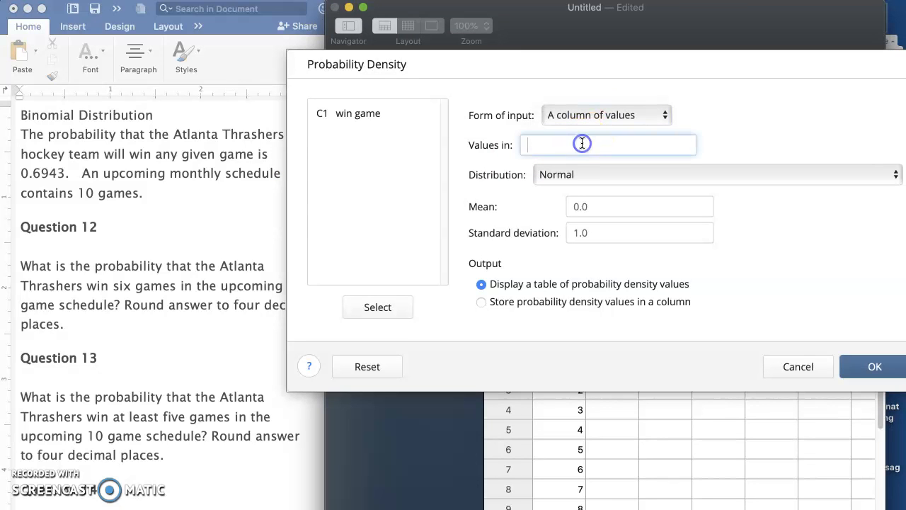
click(363, 115)
double_click(363, 116)
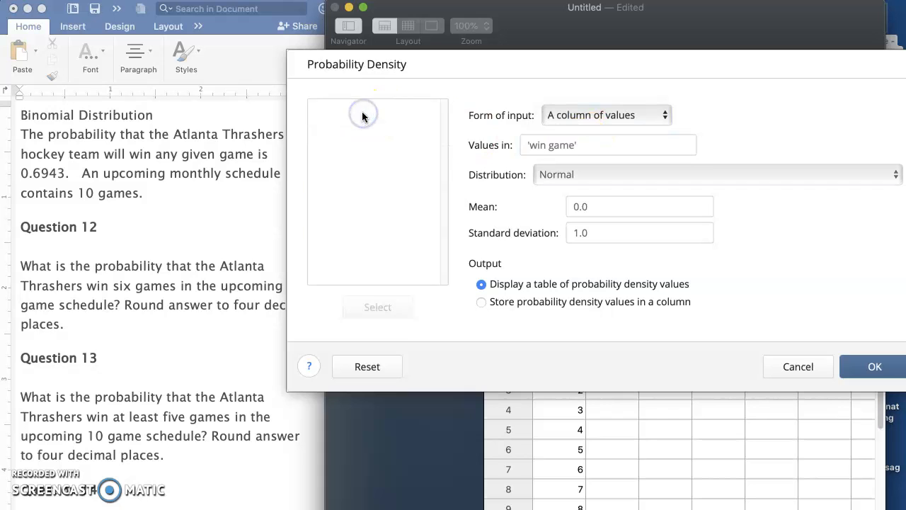
- Set the distribution to Binomial with 10 trials
click(612, 174)
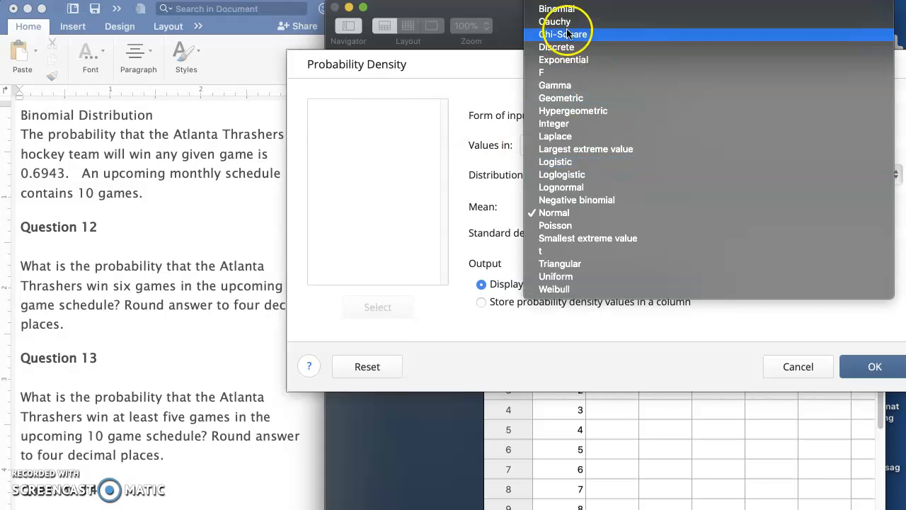
click(567, 9)
click(589, 209)
text(10)
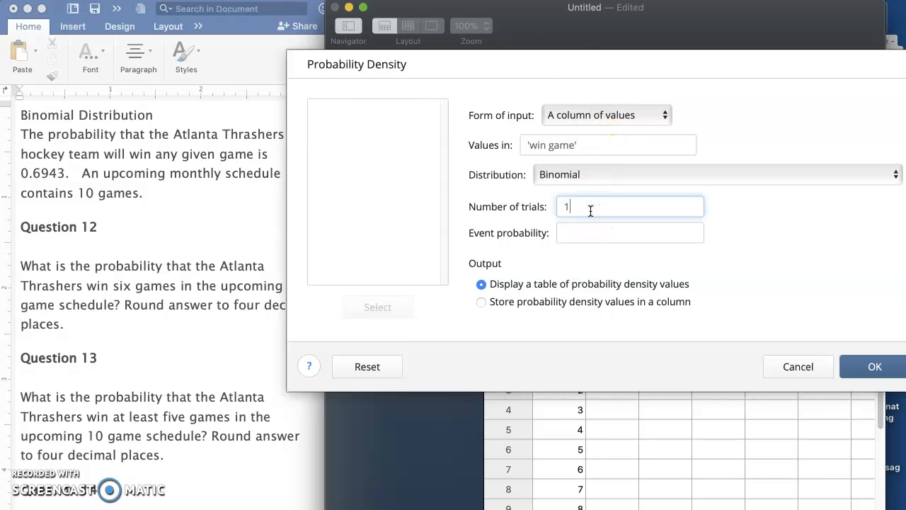
- Copy .6943 from the Word problem text as the event probability and run the calculation, storing the density values in a column
click(598, 231)
click(69, 171)
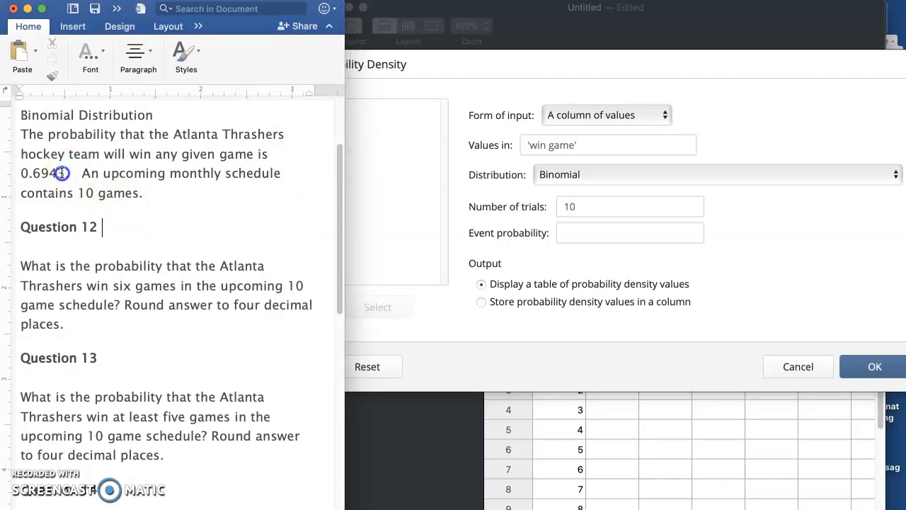
drag(29, 173, 66, 174)
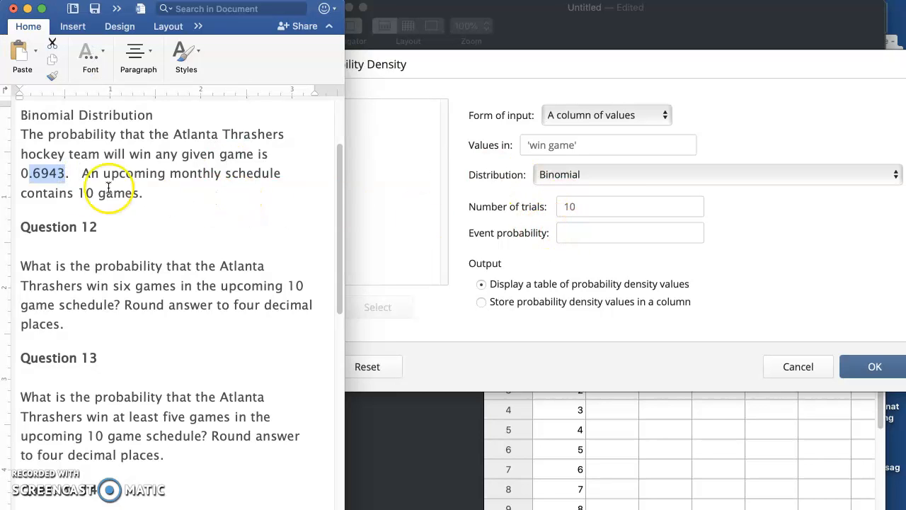
right_click(54, 175)
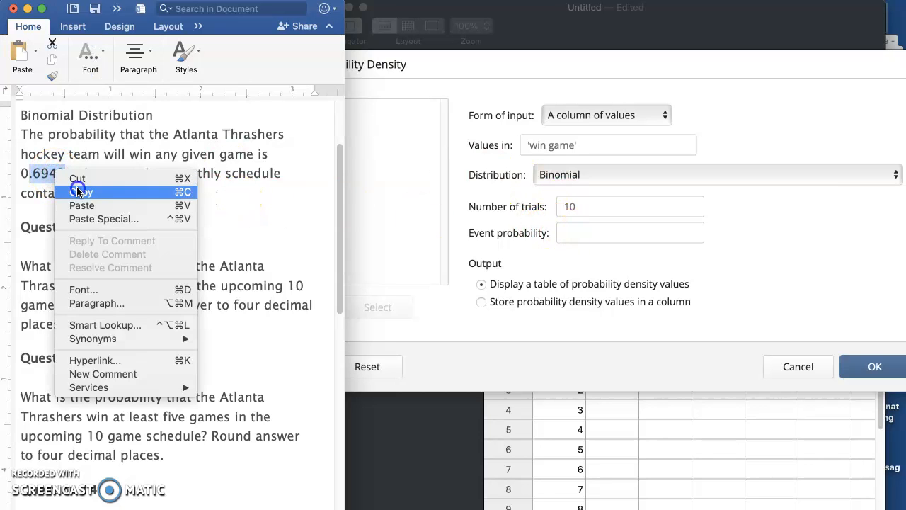
click(78, 189)
click(586, 233)
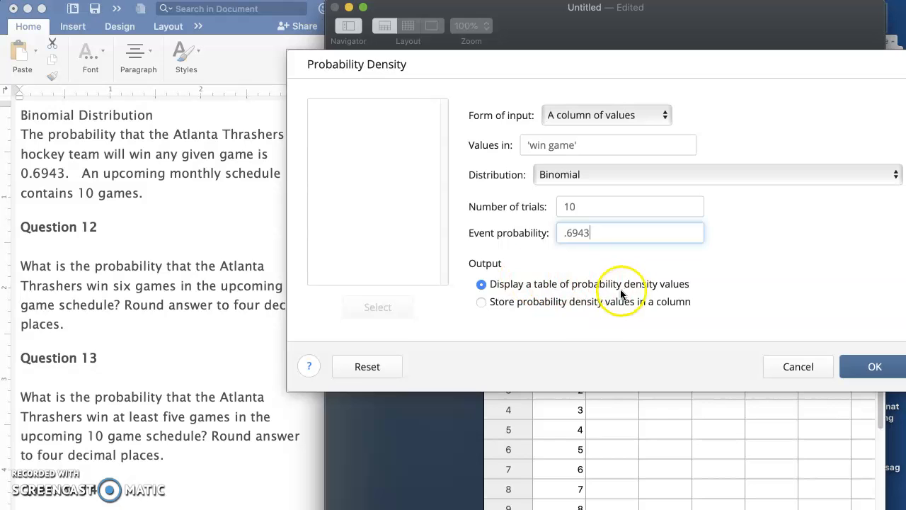
click(480, 302)
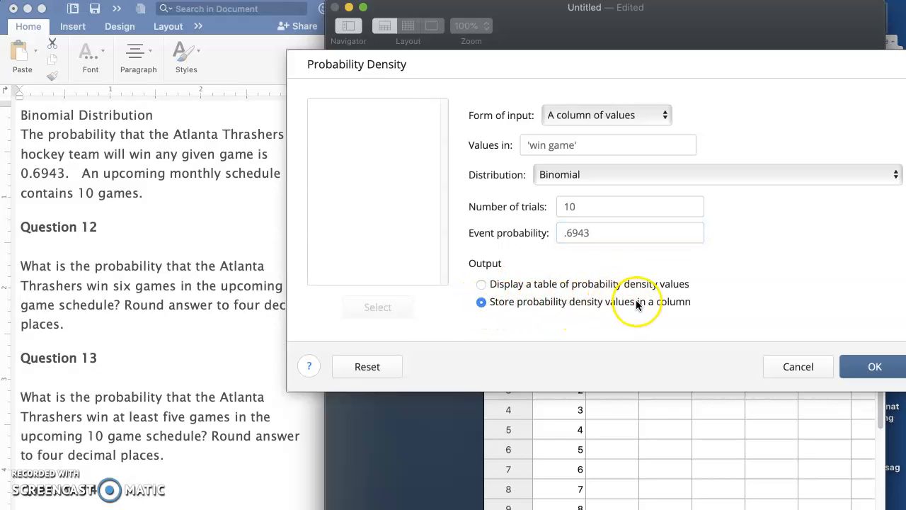
click(869, 368)
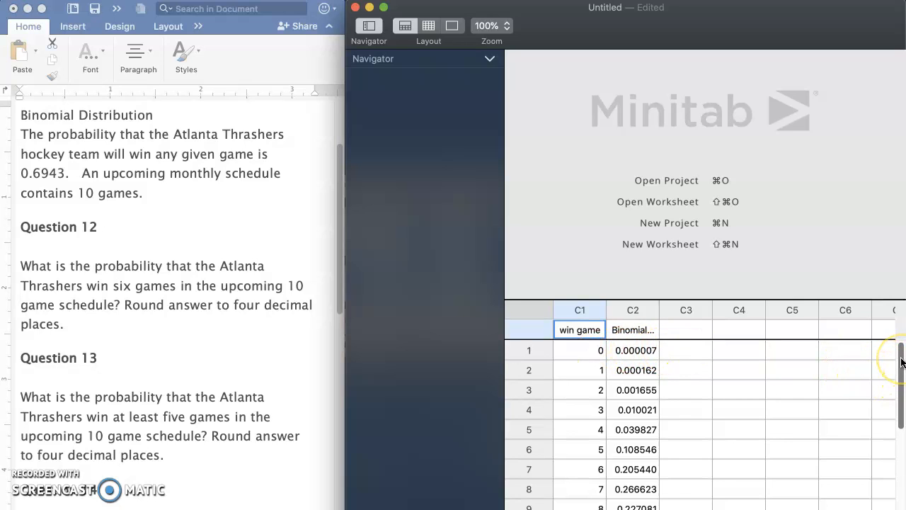
- Look up the probability for six wins in the worksheet and enter 0.2054 after the Question 12 text in Word
drag(902, 363, 902, 413)
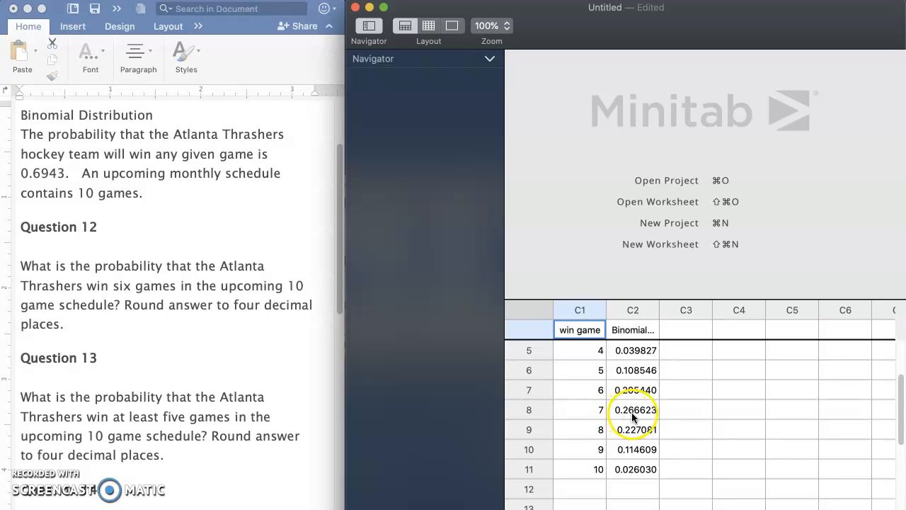
scroll(635, 418, up, 3)
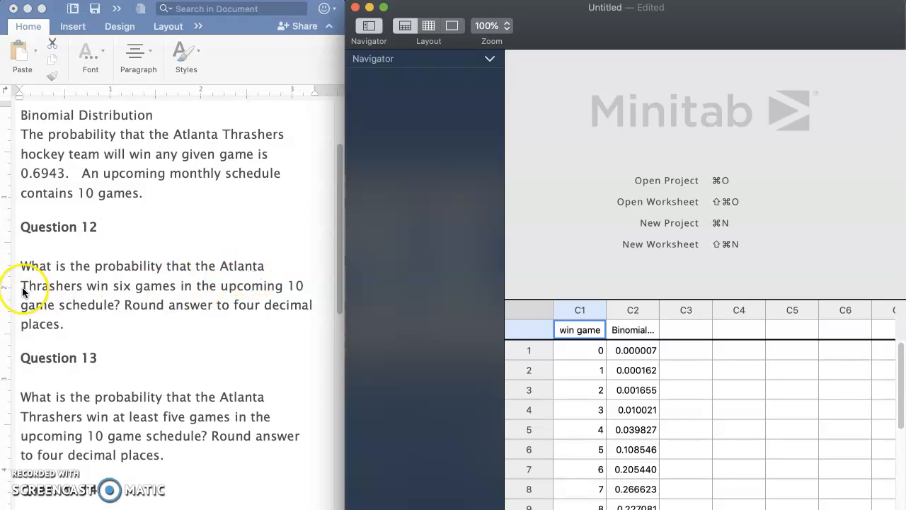
click(113, 285)
drag(113, 286, 184, 285)
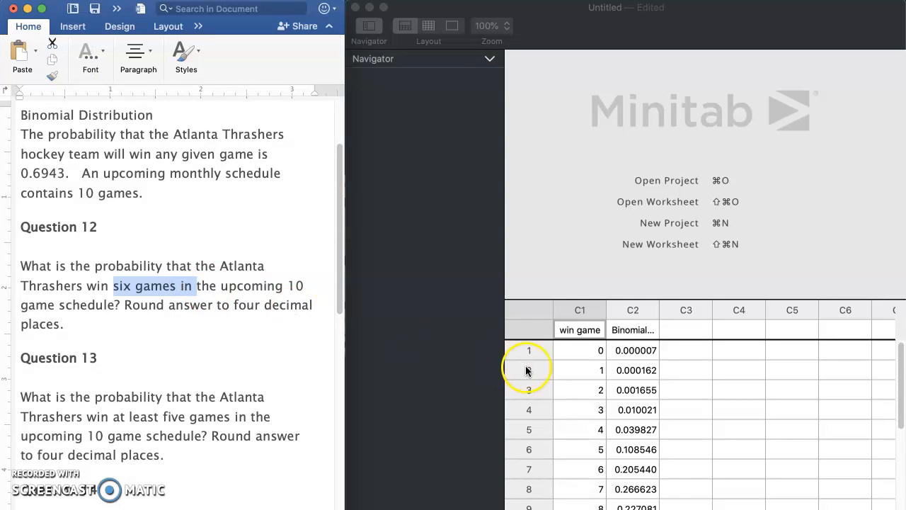
click(620, 469)
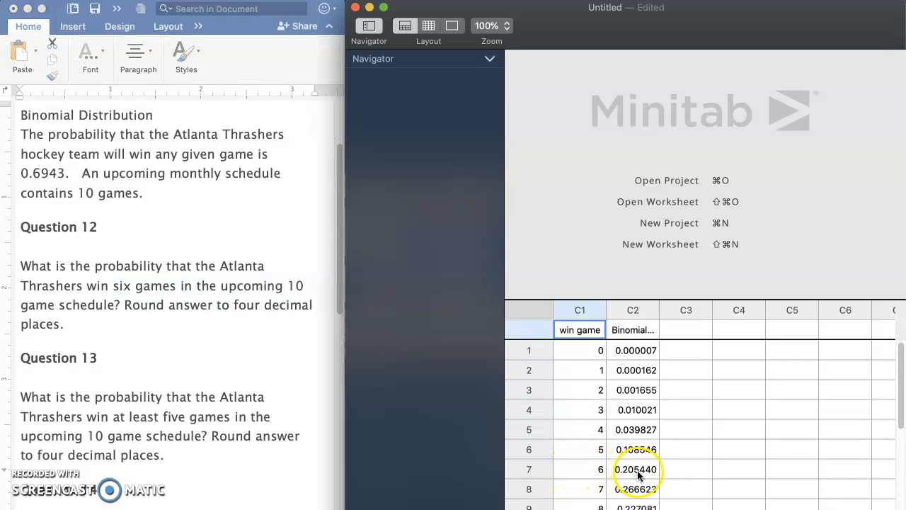
click(101, 323)
click(101, 323)
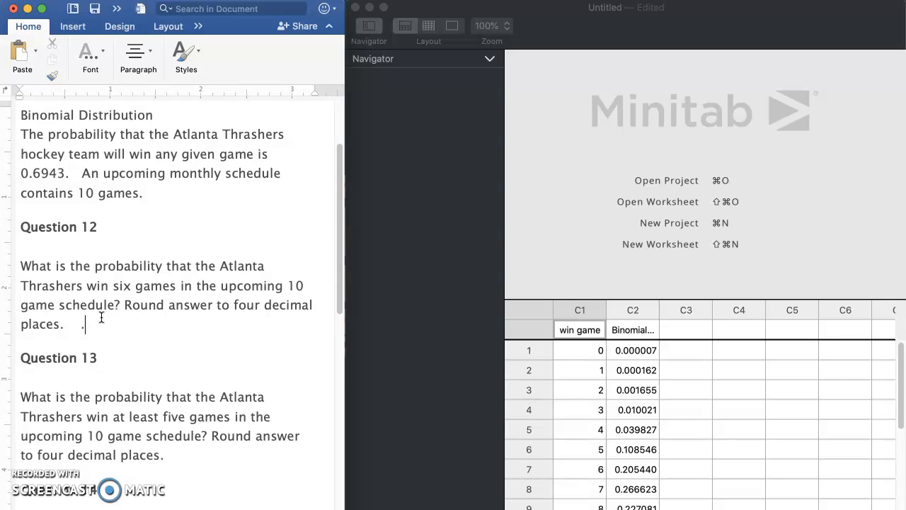
text(0.2054)
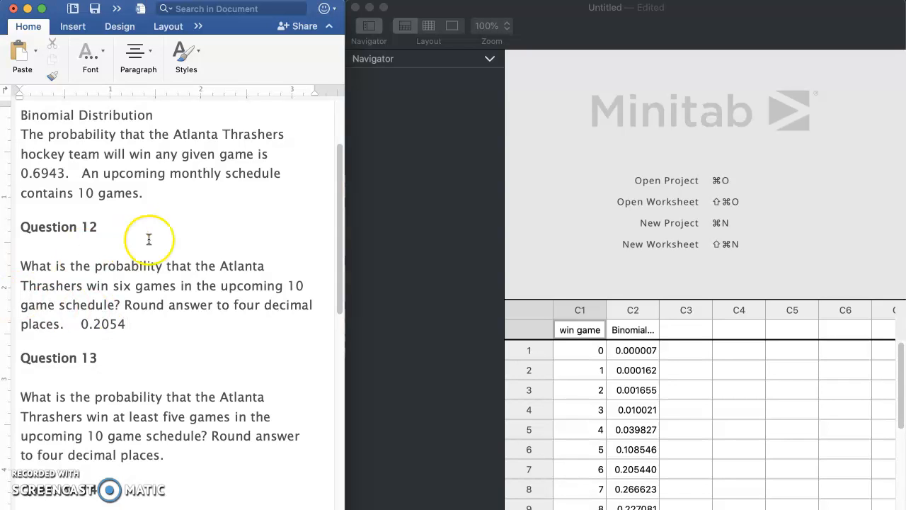
scroll(149, 239, up, 3)
scroll(149, 239, right, 1)
scroll(149, 239, down, 3)
scroll(148, 240, left, 2)
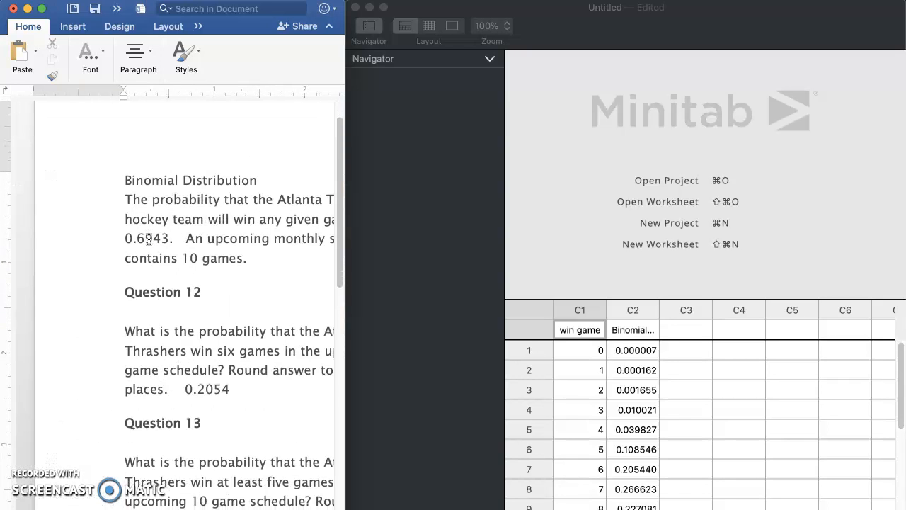
- Read Question 13 in the Word document about the probability of winning at least five of the 10 games
scroll(149, 239, right, 2)
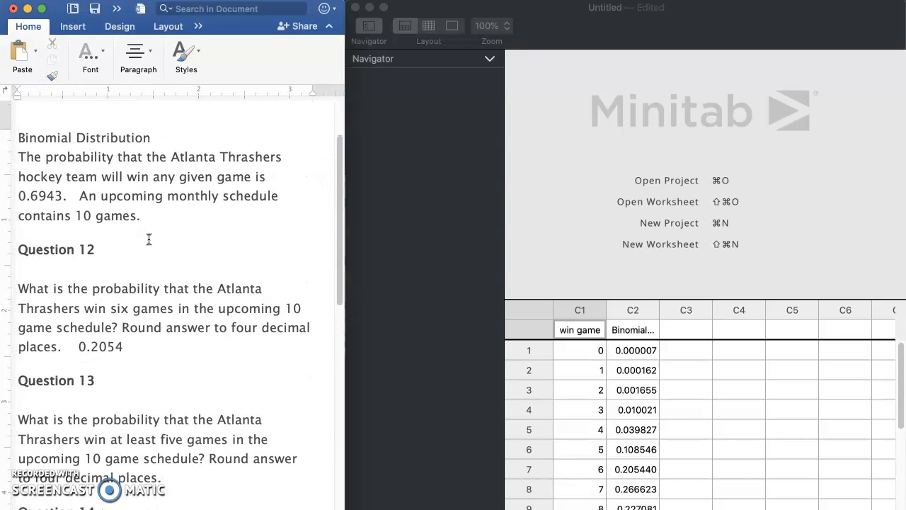
scroll(149, 240, down, 1)
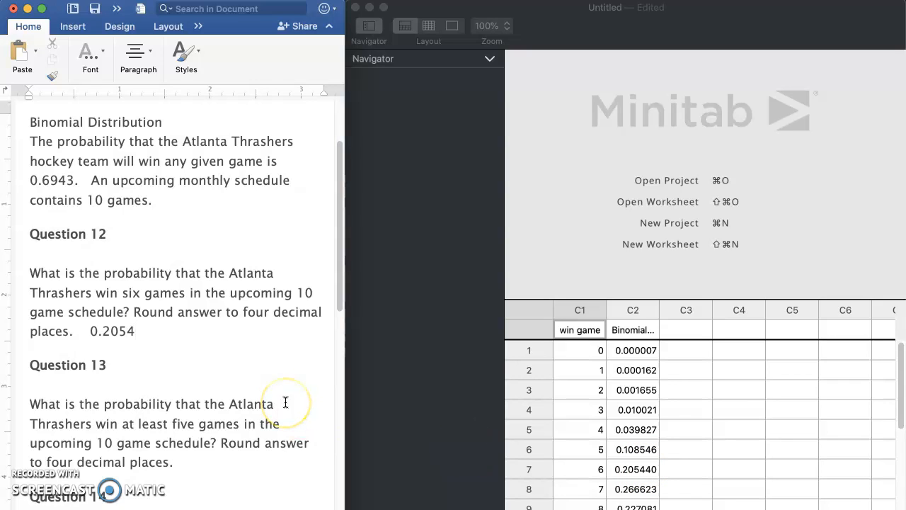
scroll(286, 402, down, 5)
scroll(285, 402, left, 2)
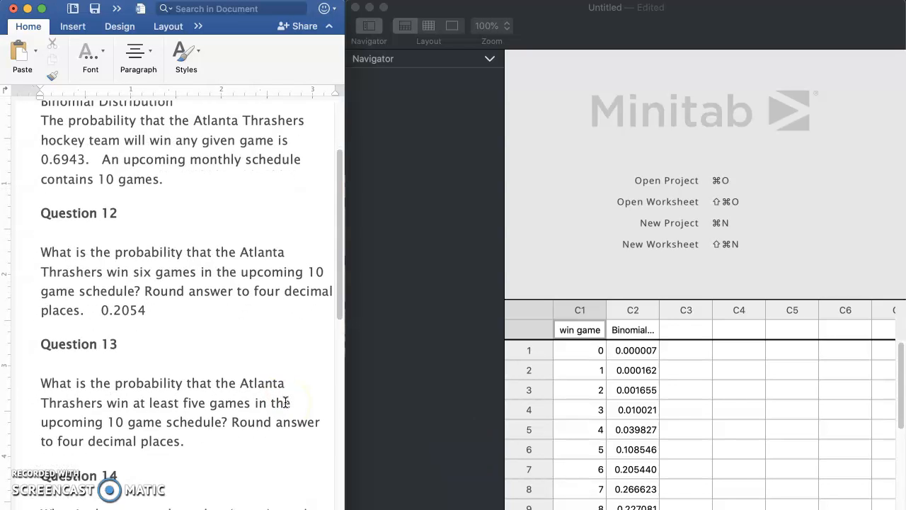
scroll(285, 400, right, 2)
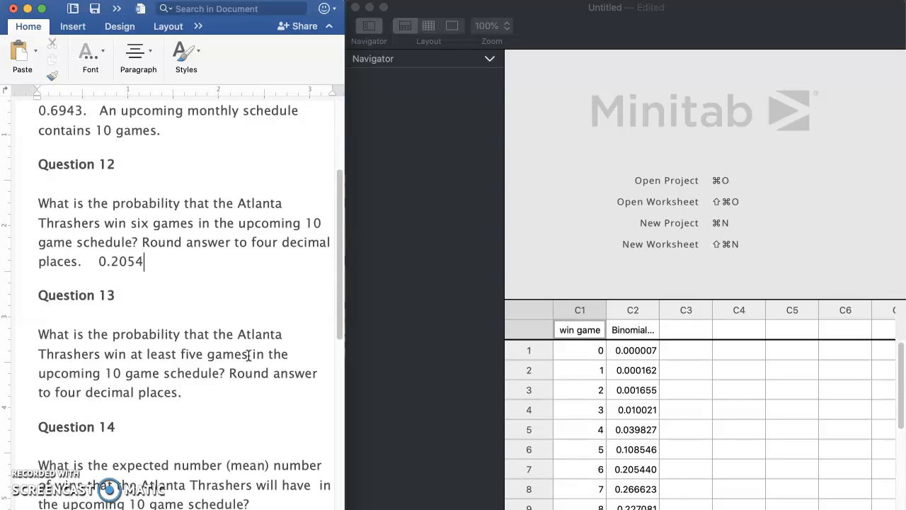
scroll(249, 354, down, 3)
scroll(249, 355, left, 1)
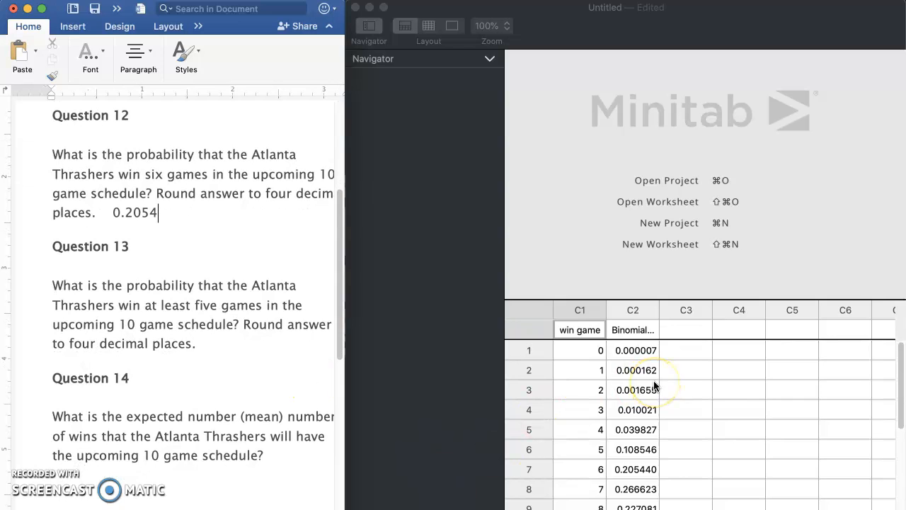
- Copy the binomial probabilities for 5 through 10 wins from column C2, rows 6 to 11, of the Minitab worksheet
drag(900, 368, 899, 411)
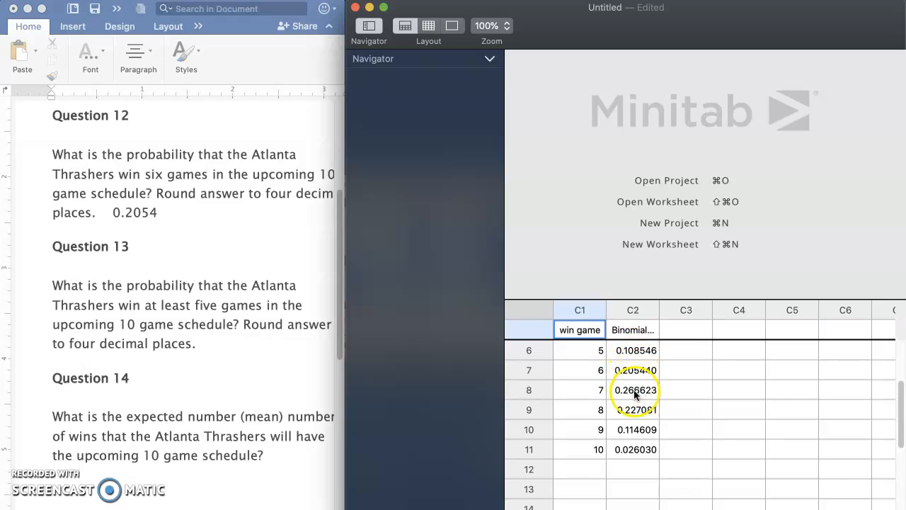
drag(626, 348, 634, 449)
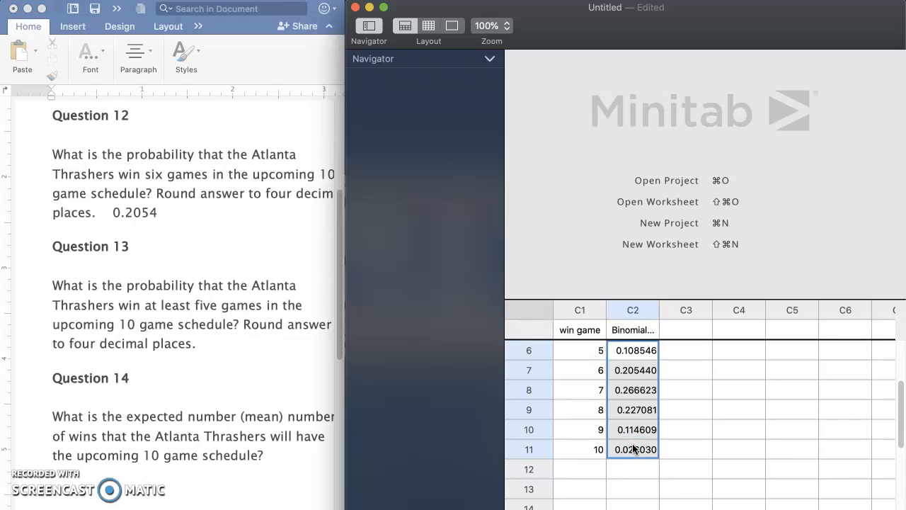
right_click(634, 449)
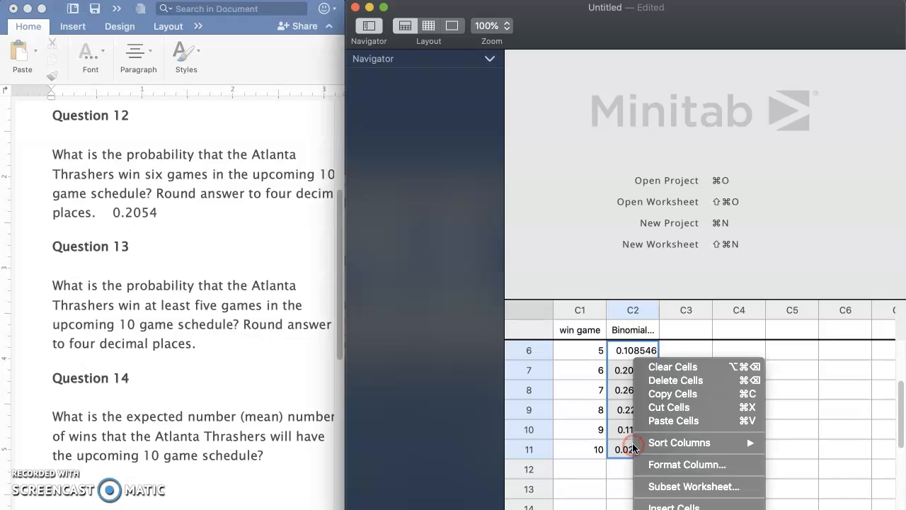
click(668, 389)
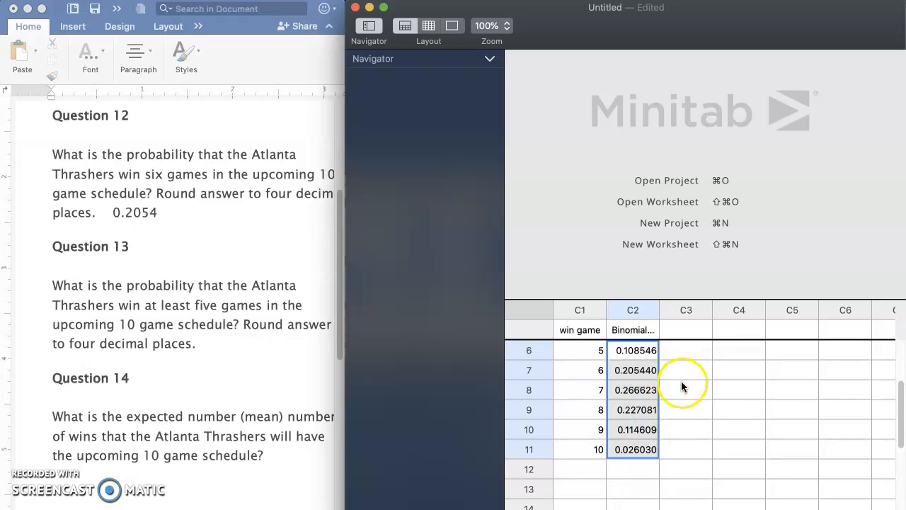
- Try pasting the copied probabilities into column C3 starting at row 1, and clear them again
scroll(681, 382, up, 3)
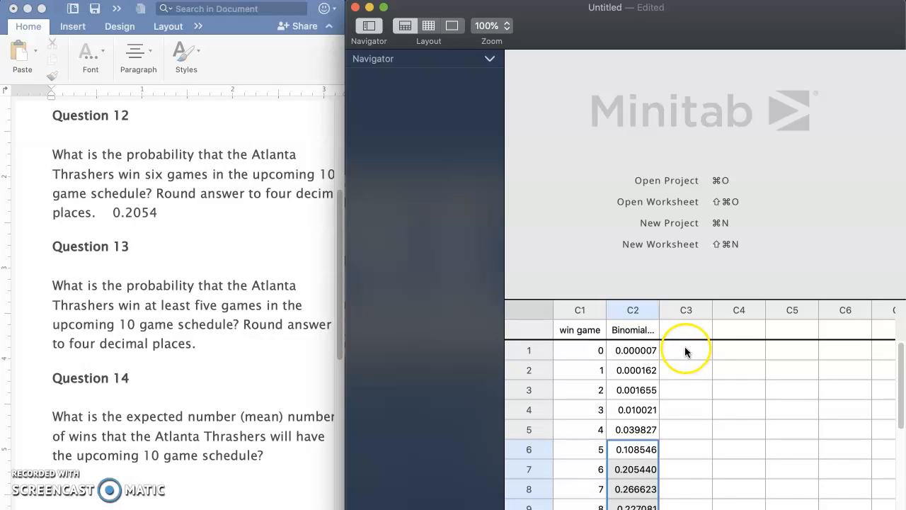
click(685, 350)
key(super+v)
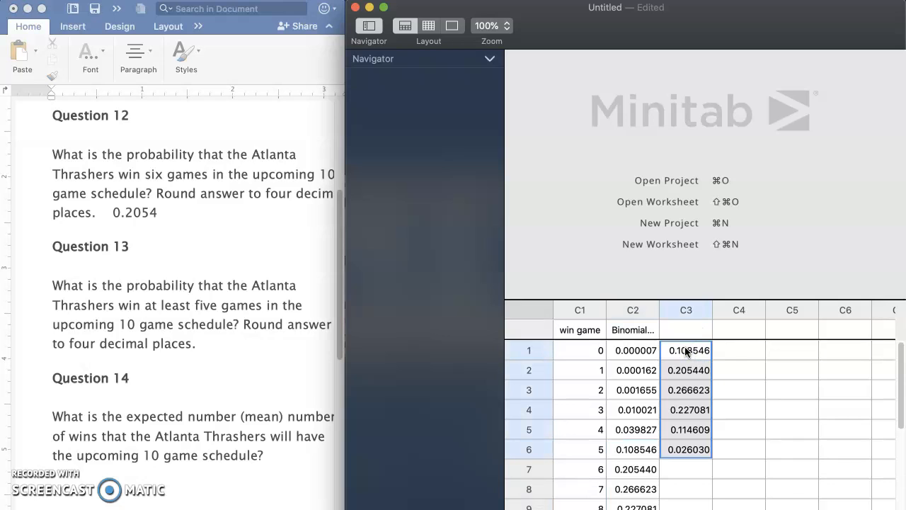
click(685, 430)
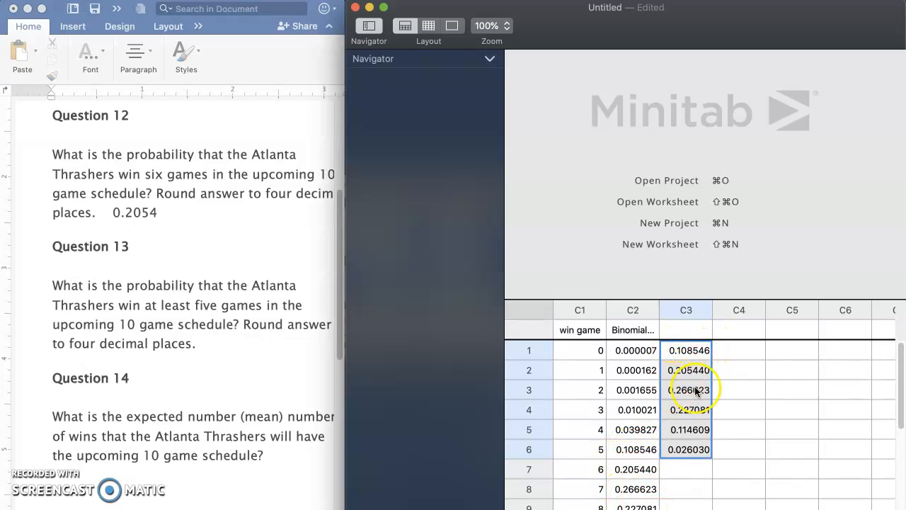
key(Delete)
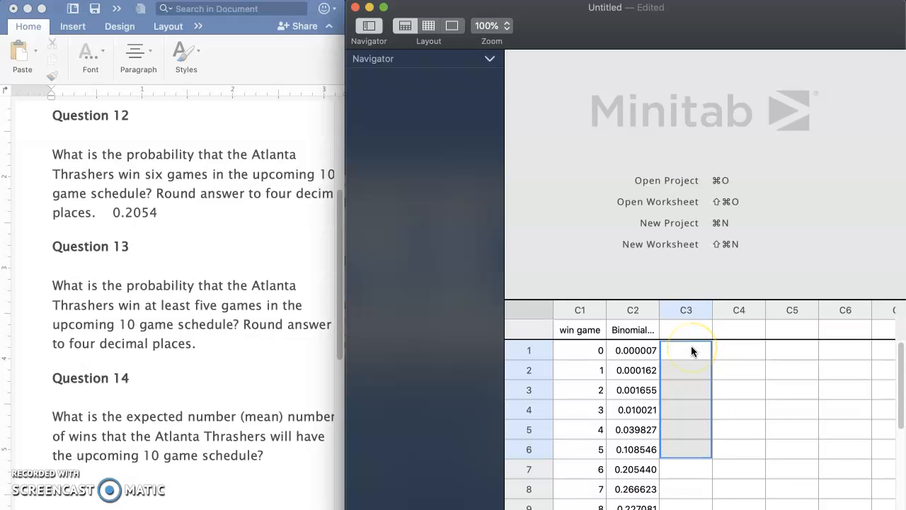
- Paste the copied probabilities for 5 through 10 wins into column C5 starting at row 1
click(786, 351)
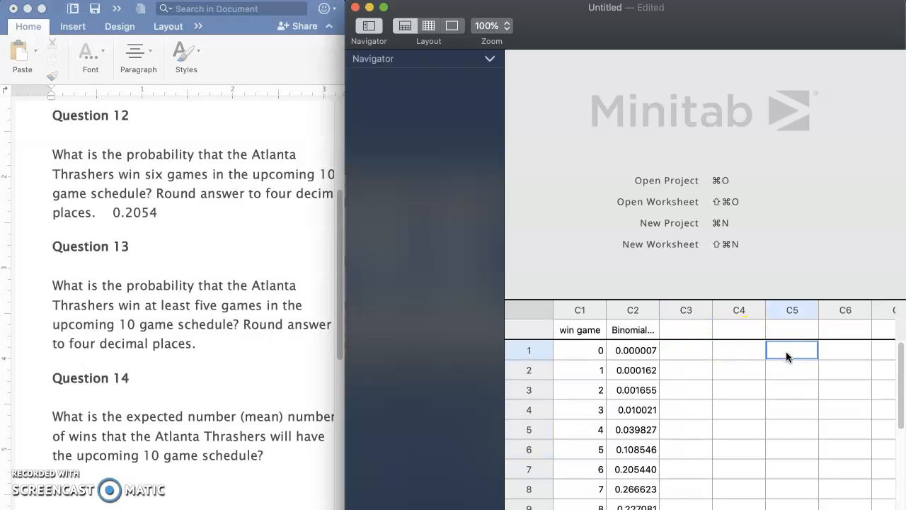
key(super+v)
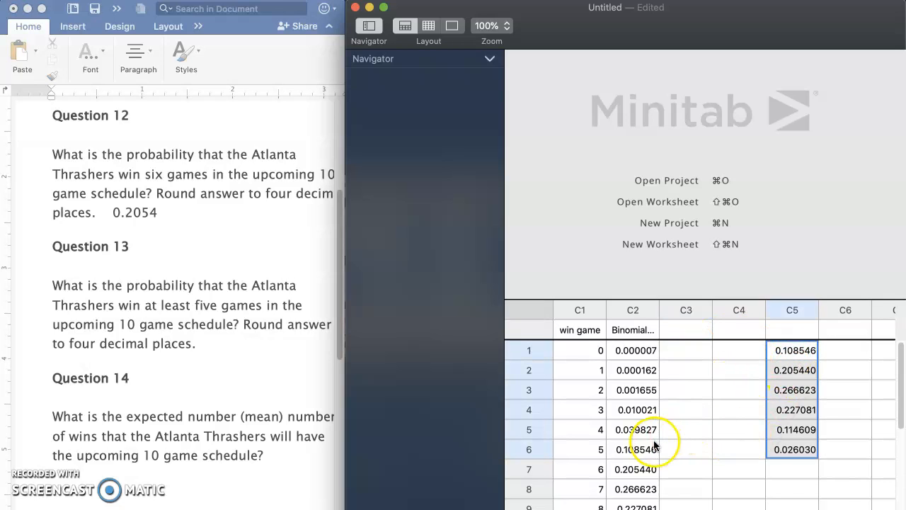
mouse_move(902, 392)
mouse_down()
mouse_move(900, 426)
mouse_move(898, 394)
mouse_up()
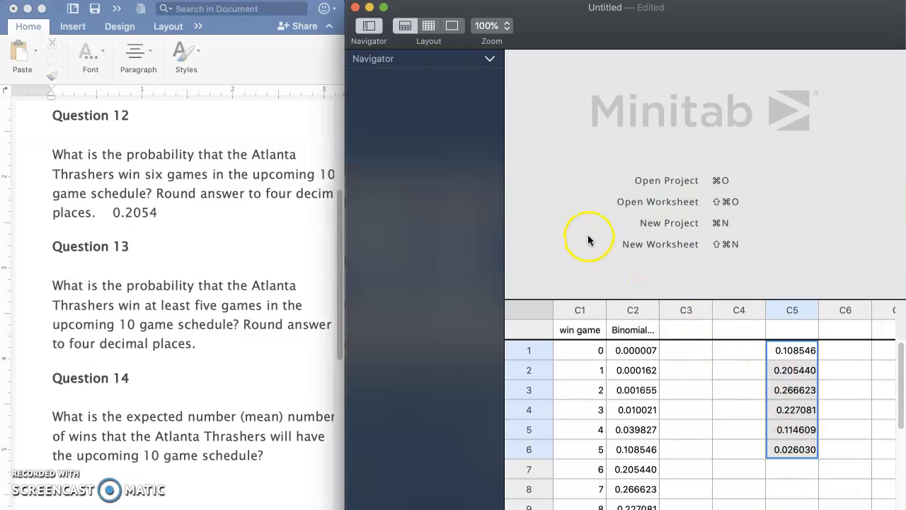
- Calculate the sum of column C5 with Column Statistics, leaving the result storage empty
click(788, 310)
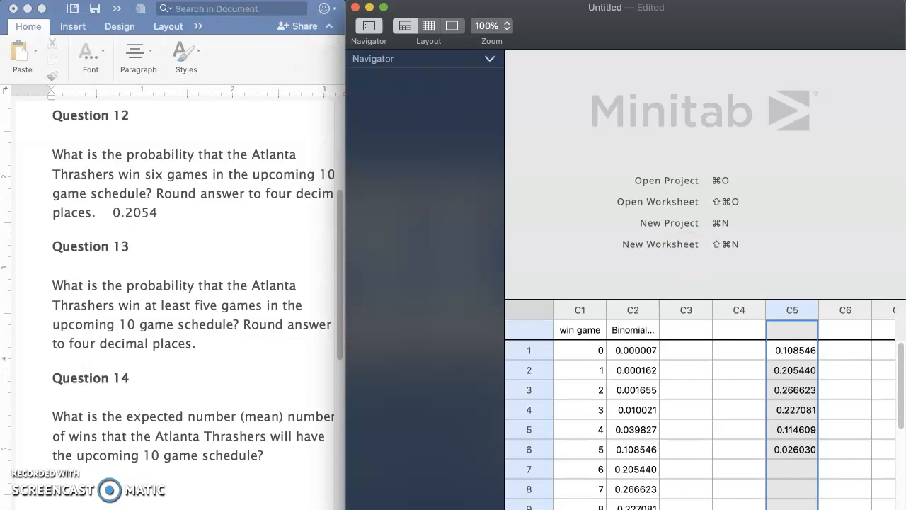
click(228, 0)
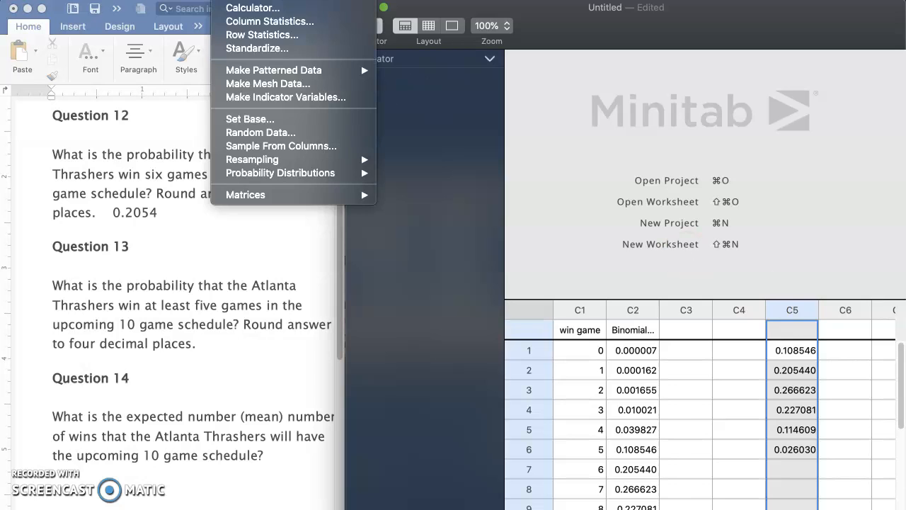
click(239, 22)
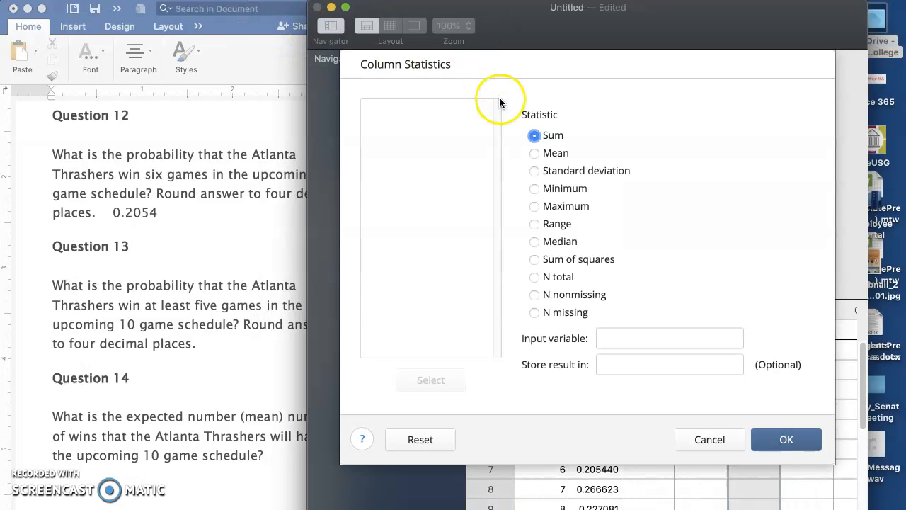
click(534, 135)
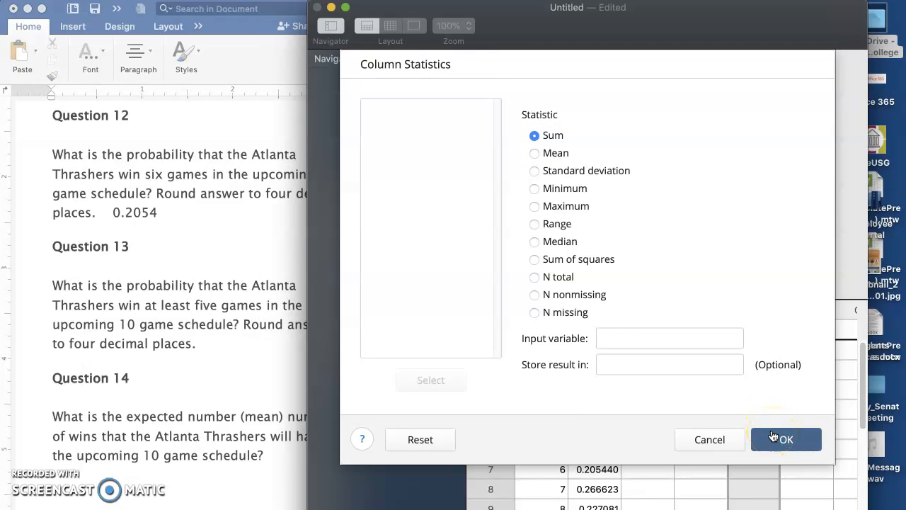
click(412, 152)
click(777, 443)
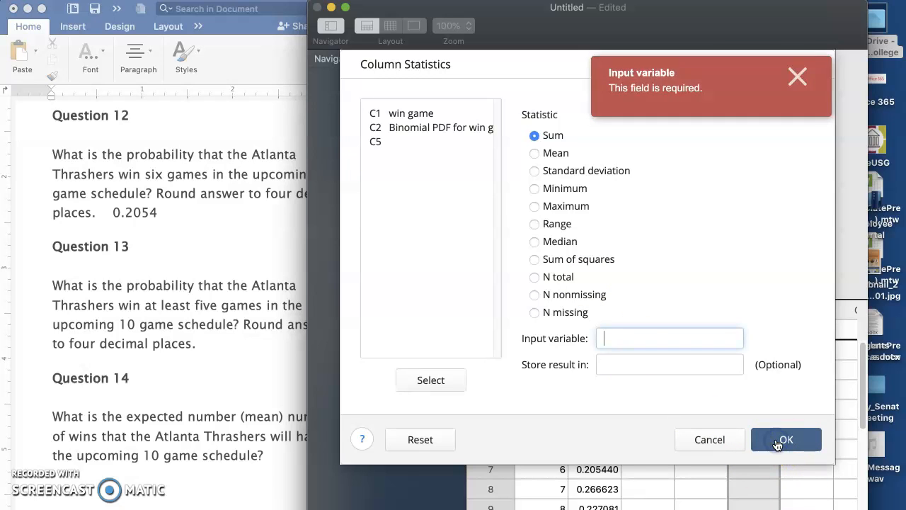
click(795, 77)
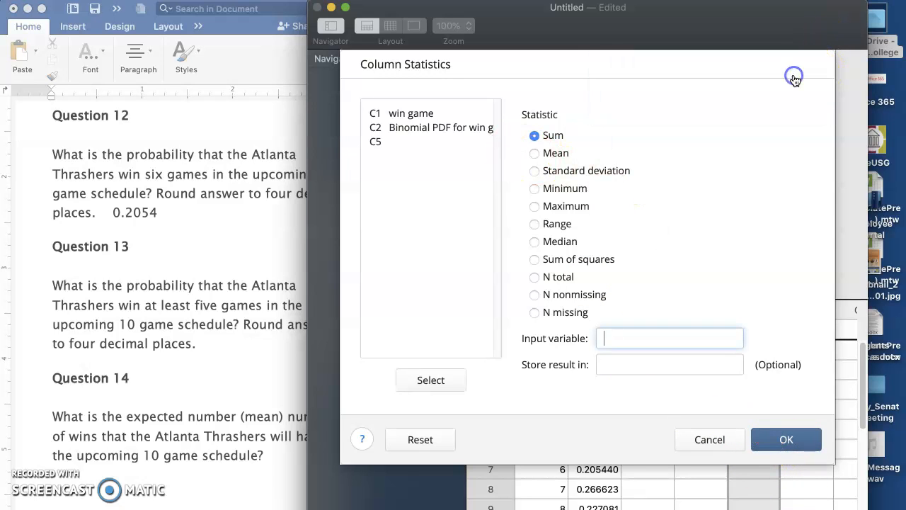
double_click(375, 142)
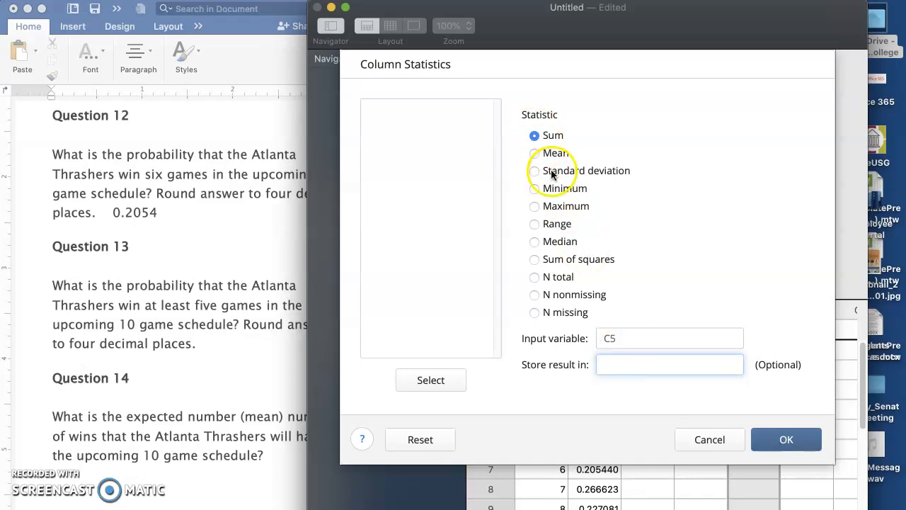
click(770, 440)
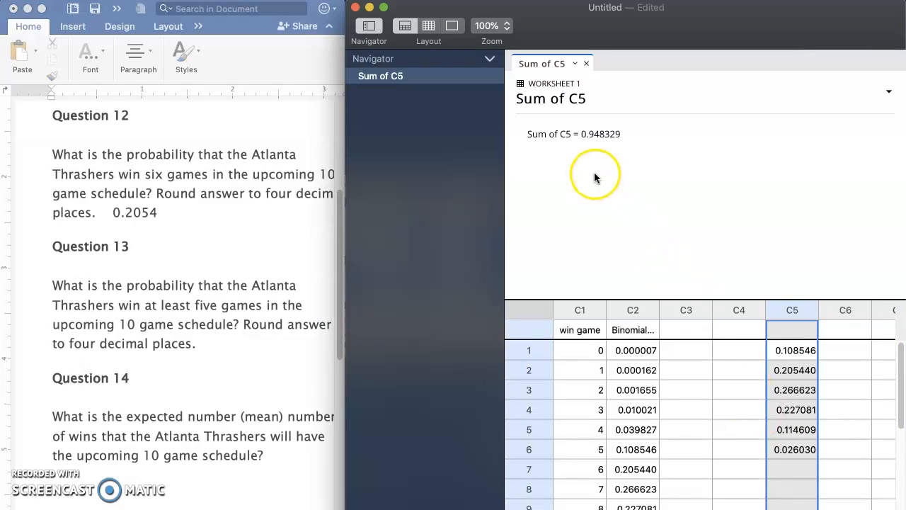
- Enter 0.9483 as the answer after the Question 13 text in the Word document
click(209, 345)
click(212, 349)
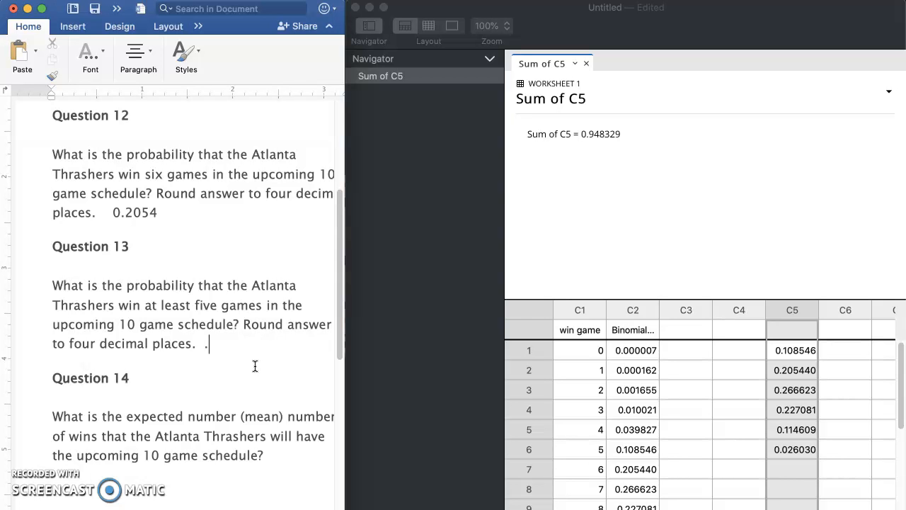
text(0.9483)
- Place the text cursor after the Question 14 text about the expected number of wins
scroll(255, 365, down, 1)
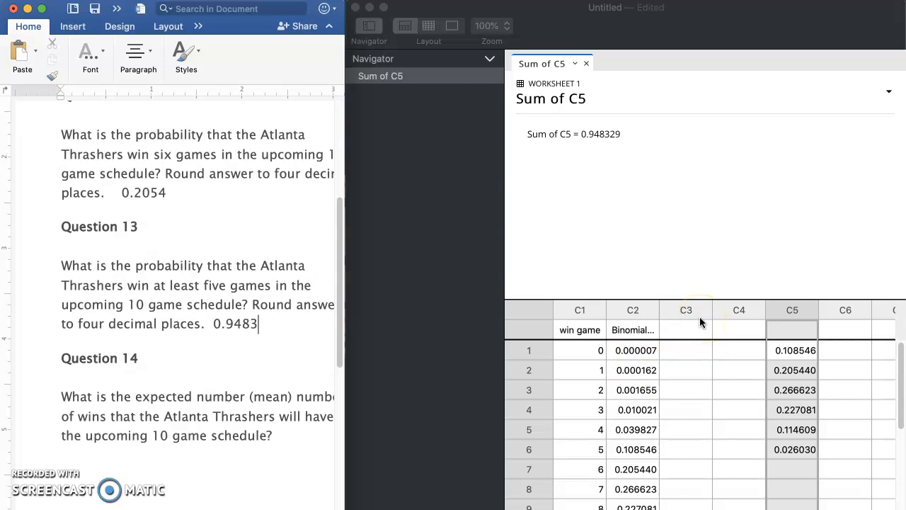
click(284, 438)
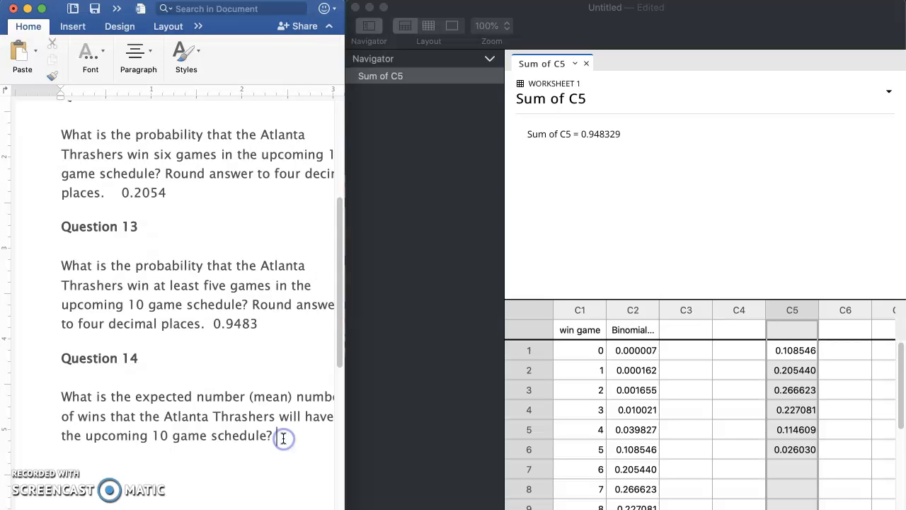